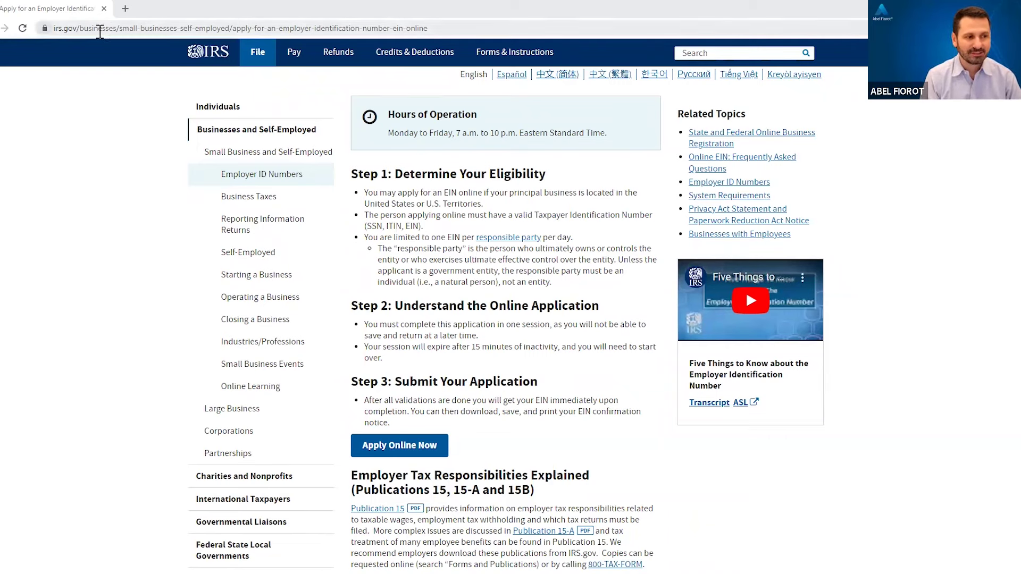
# Step: Scroll down the EIN online page and choose Apply Online Now
pyautogui.click(99, 30)
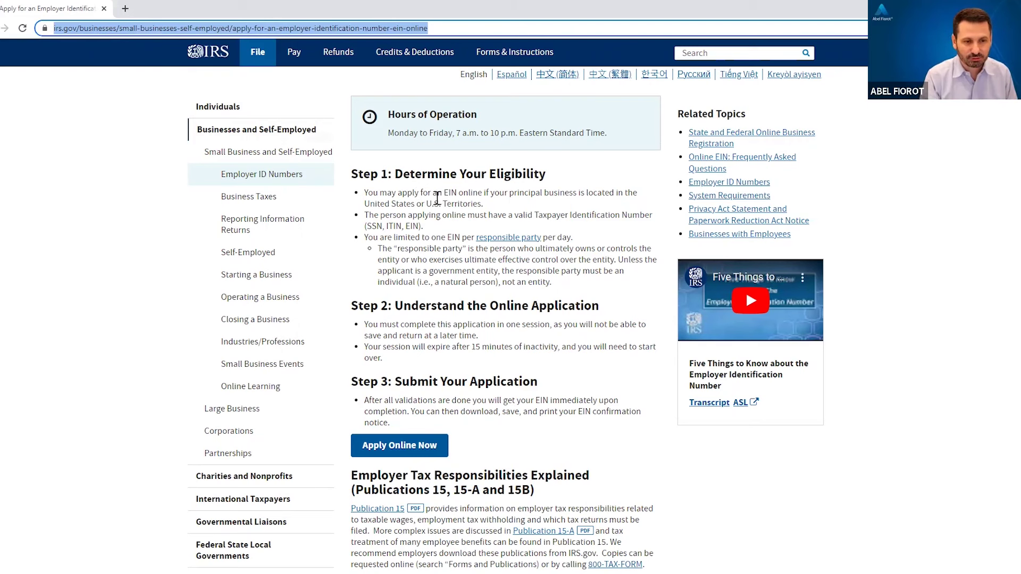
pyautogui.scroll(-1, 437, 207)
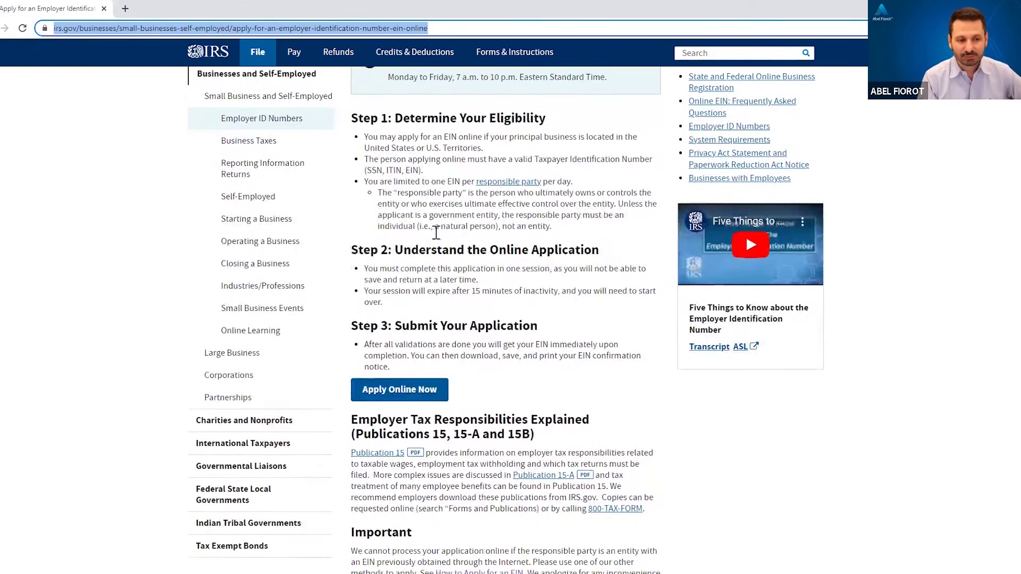
pyautogui.scroll(-1, 435, 211)
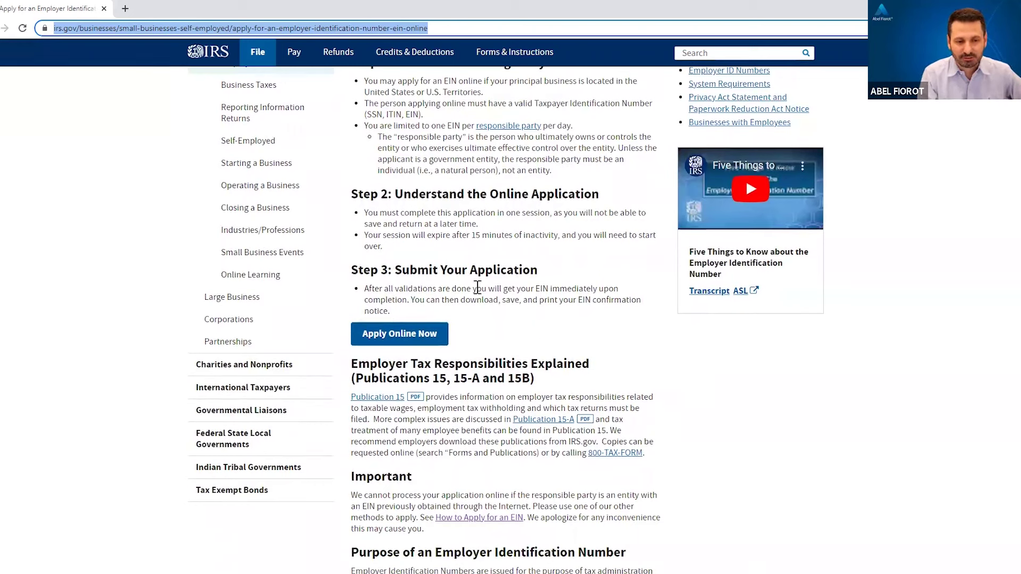
pyautogui.click(397, 340)
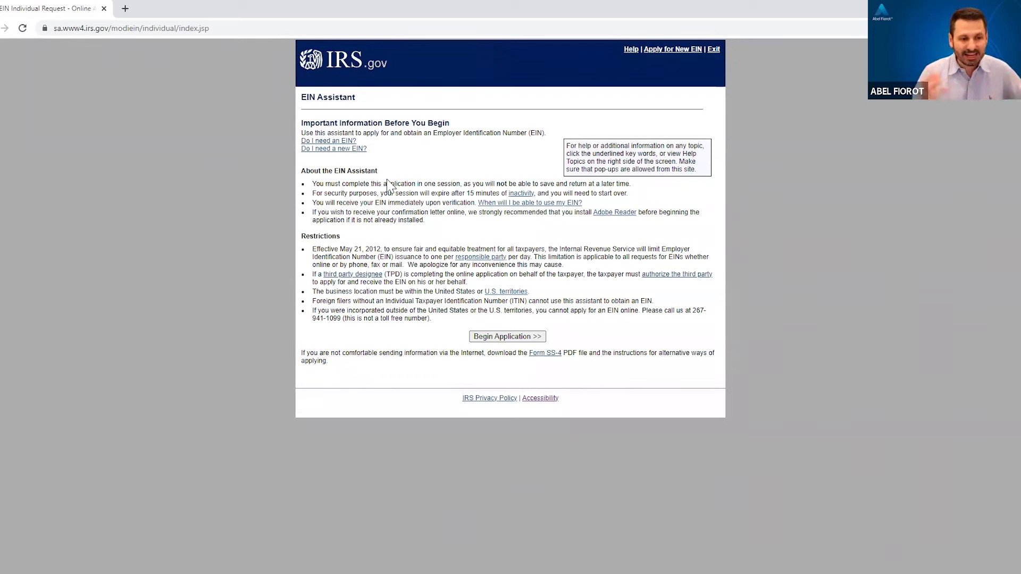
# Step: Begin the EIN application from the information page
pyautogui.click(516, 339)
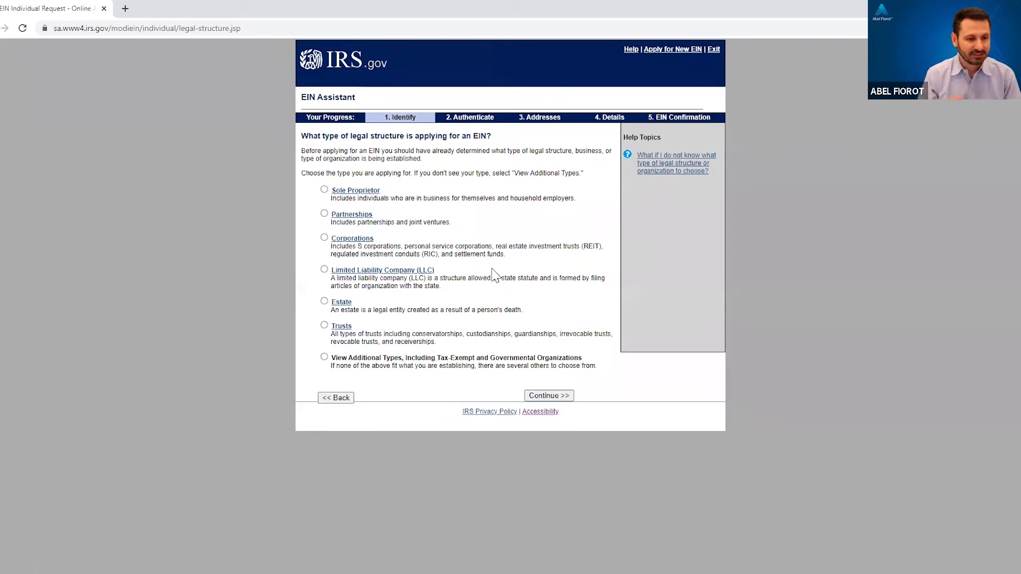
# Step: Choose Limited Liability Company (LLC) as the legal structure and accept the LLC explanation
pyautogui.click(324, 270)
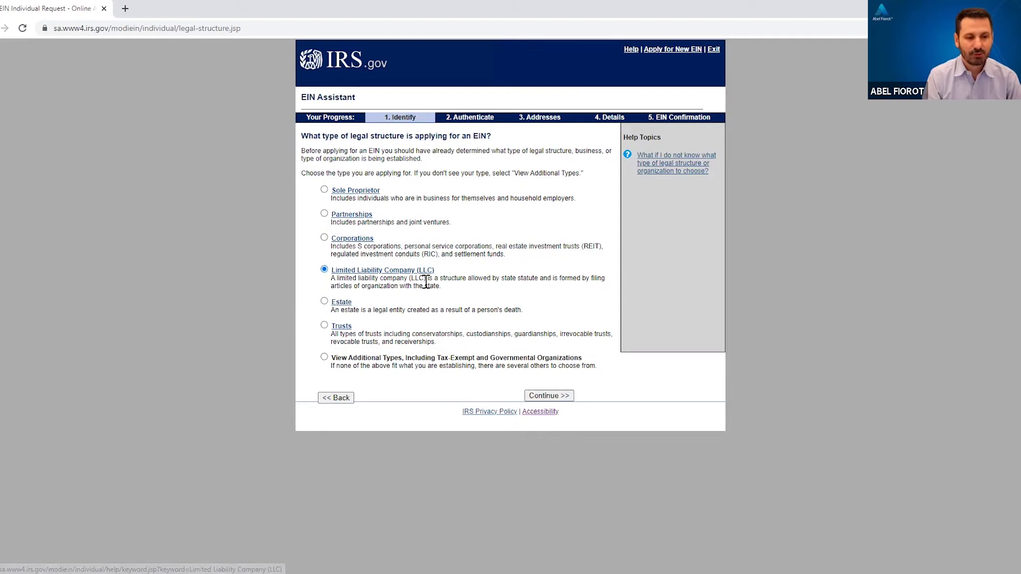
pyautogui.click(558, 401)
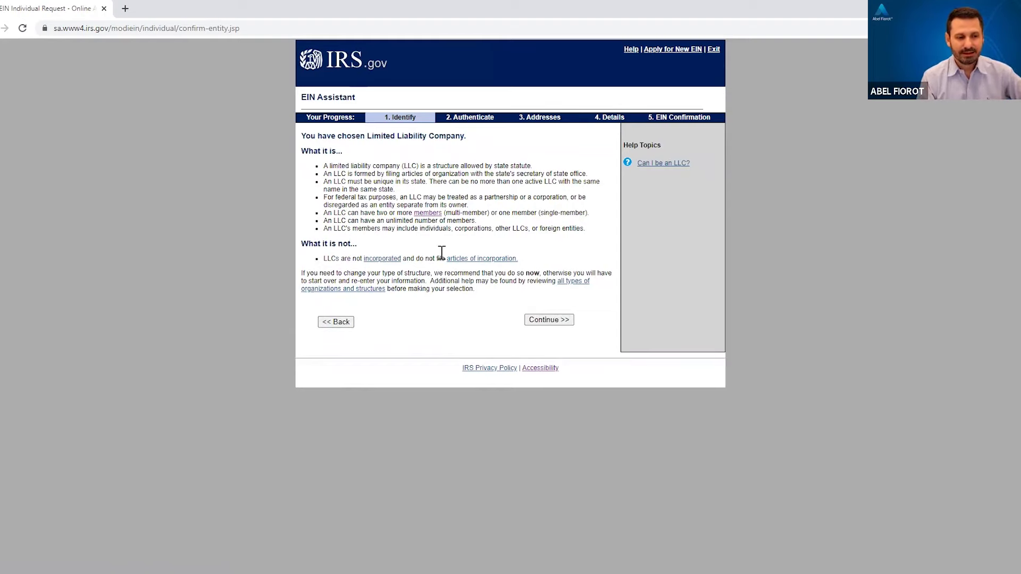
pyautogui.click(552, 325)
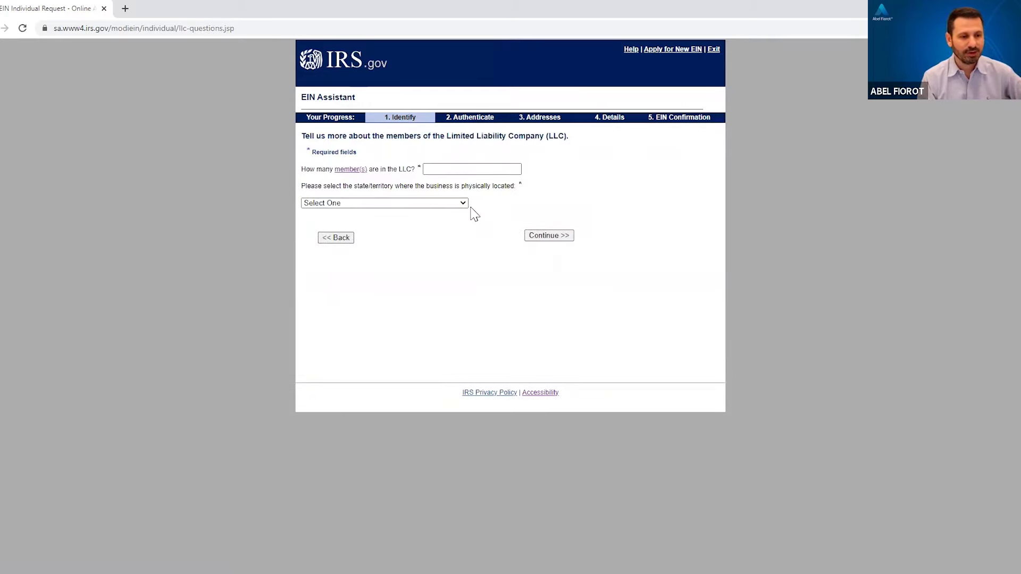
# Step: Record the LLC as having 1 member located in FLORIDA (FL)
pyautogui.click(457, 171)
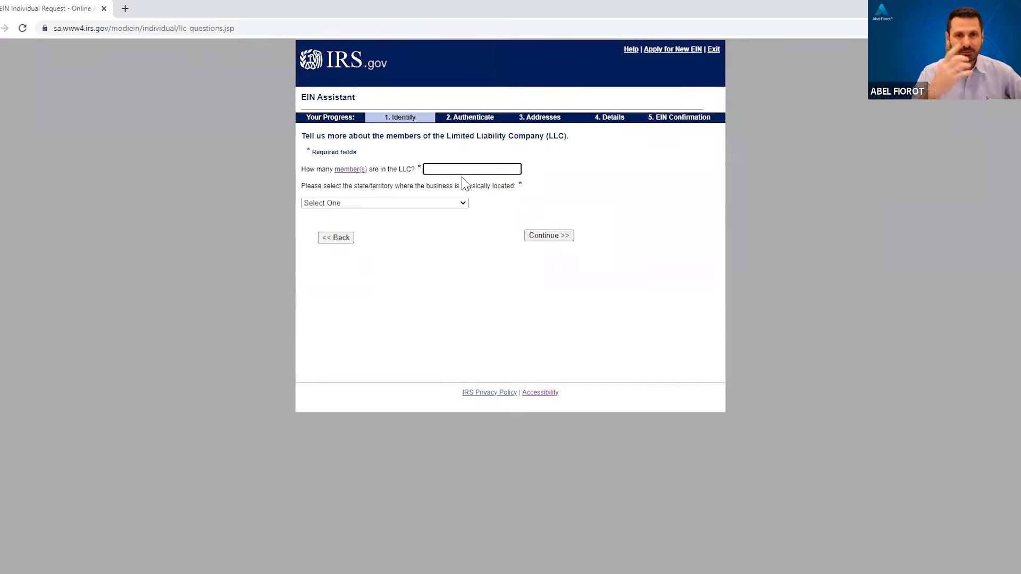
pyautogui.write('1')
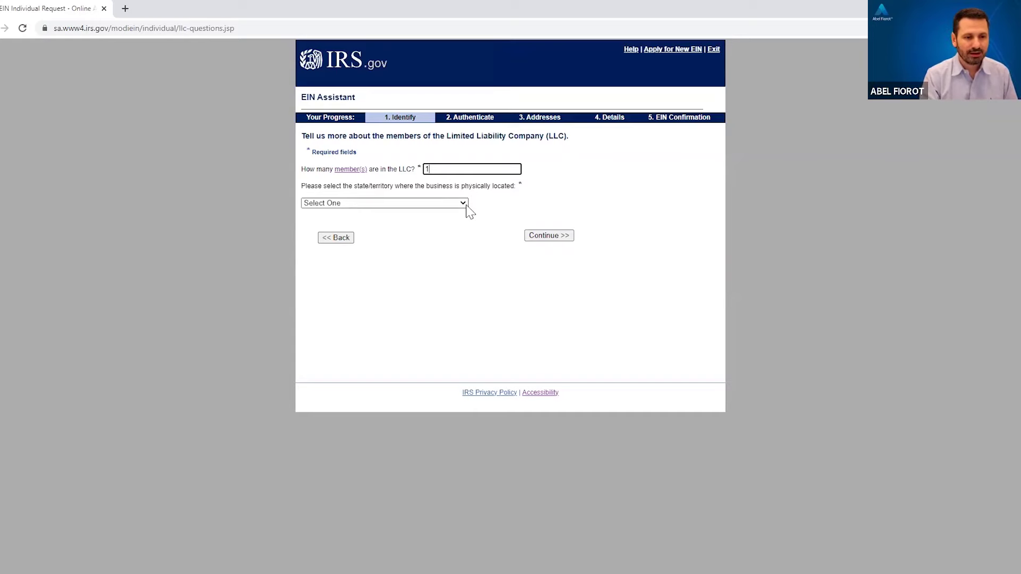
pyautogui.click(466, 204)
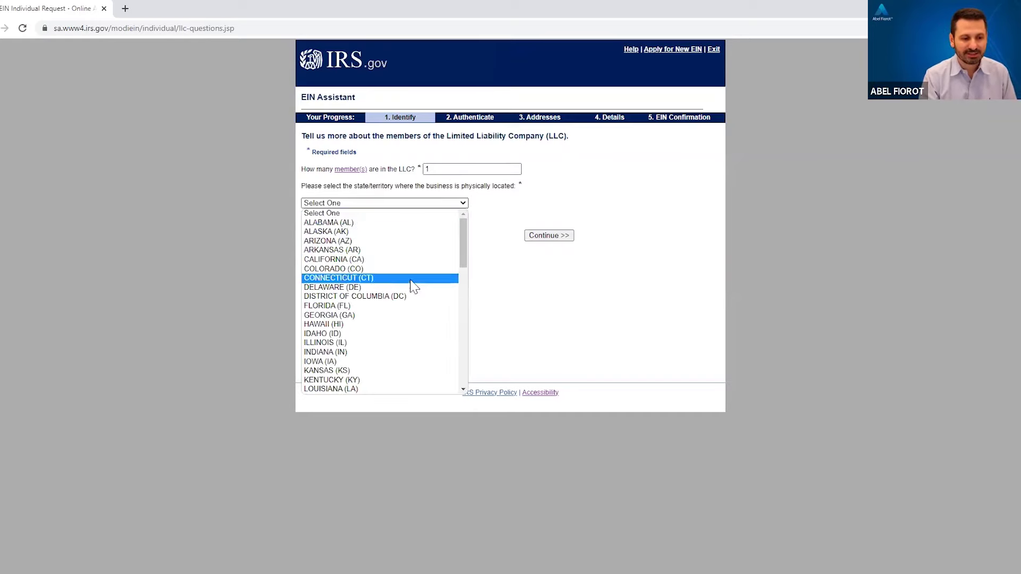
pyautogui.click(408, 307)
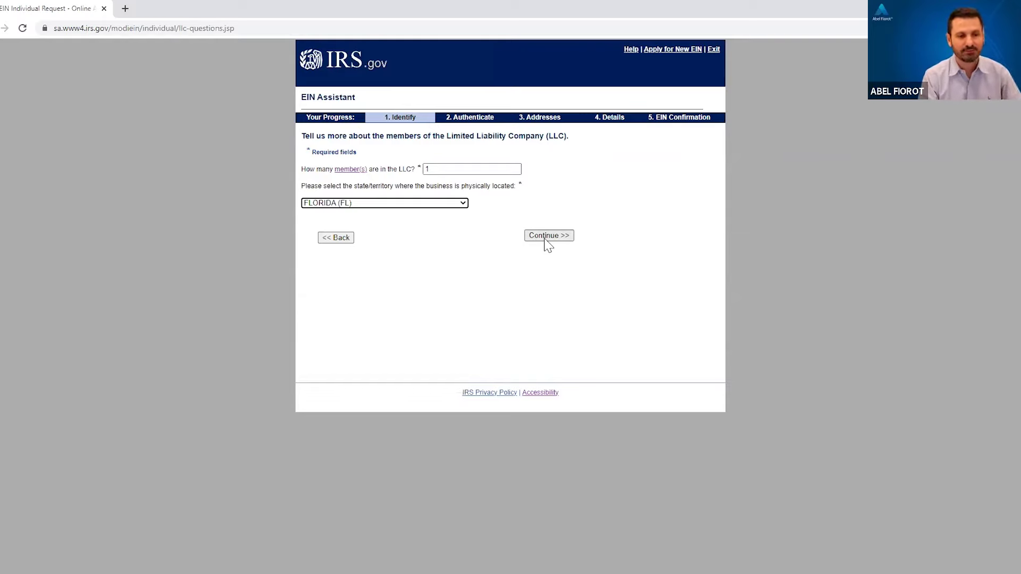
pyautogui.click(548, 235)
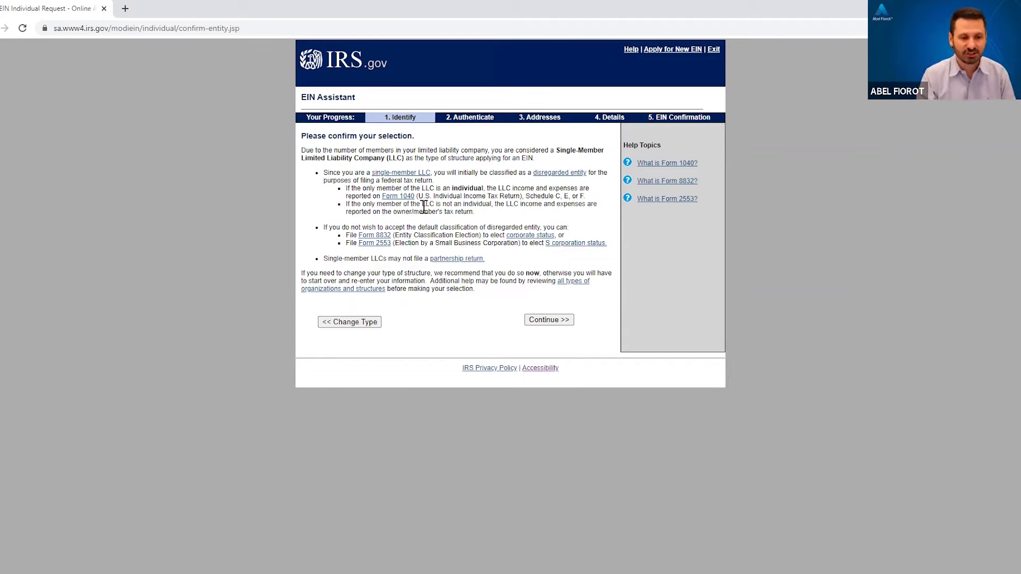
# Step: Confirm the single-member LLC and keep 'Started a new business' as the reason
pyautogui.click(553, 323)
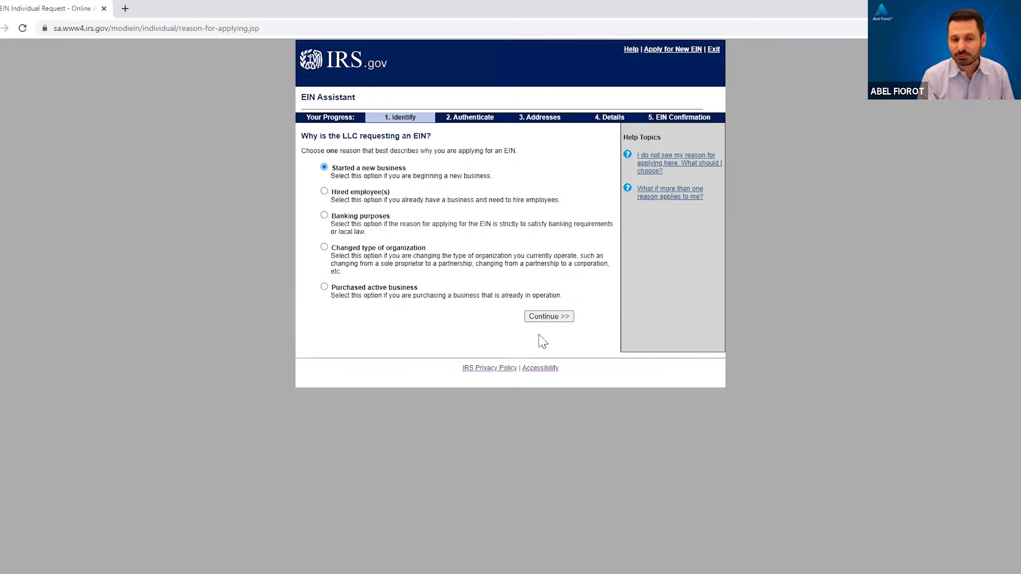
pyautogui.click(563, 322)
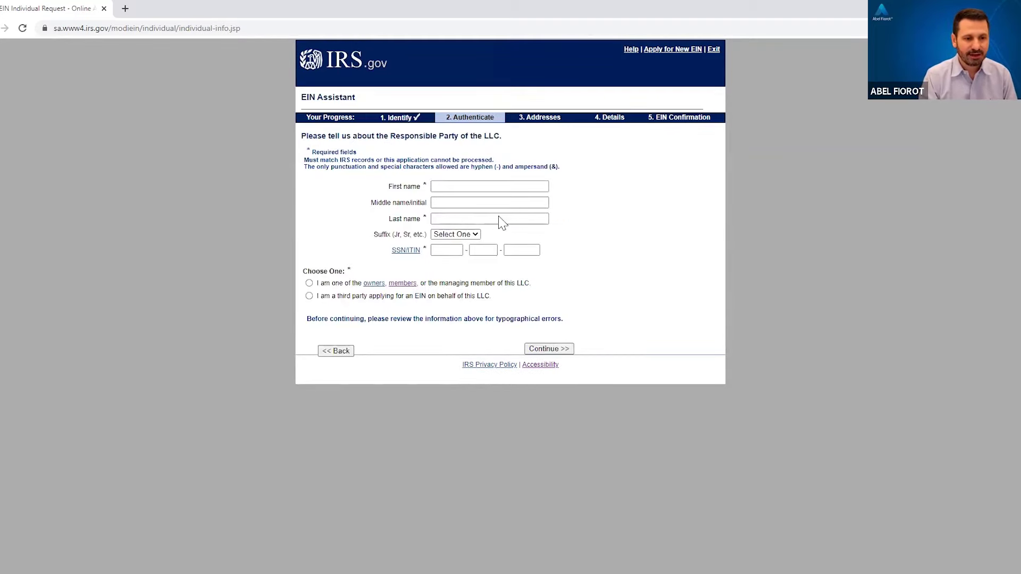
# Step: Enter the responsible party's first name, last name and SSN, identifying them as an owner/member
pyautogui.click(489, 188)
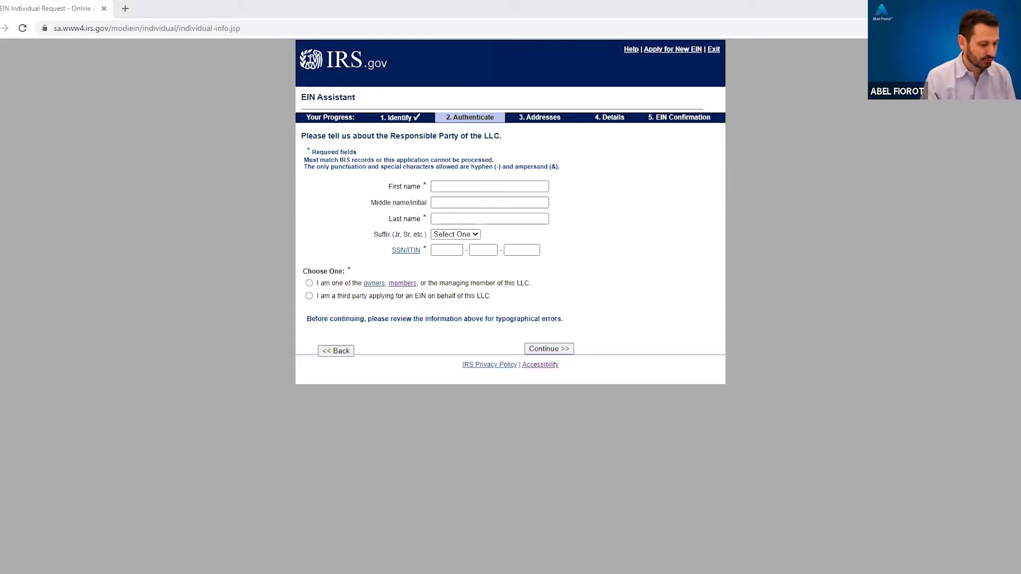
pyautogui.click(474, 187)
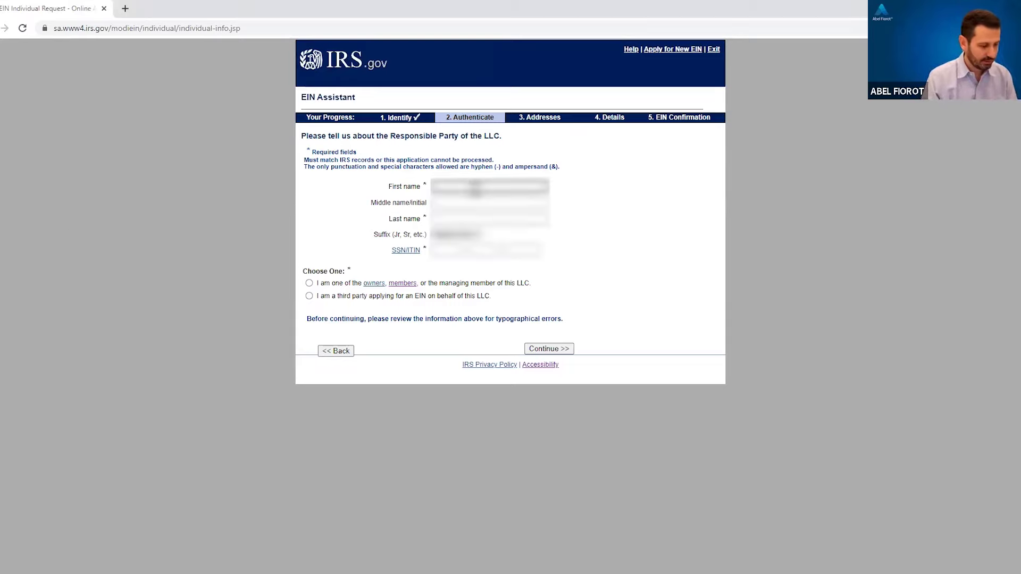
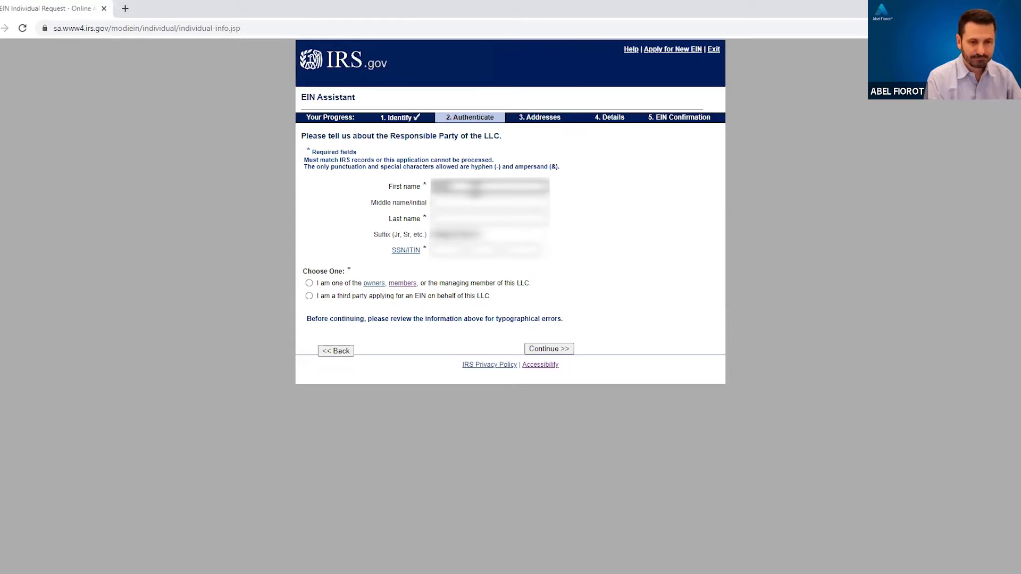
pyautogui.press('Tab')
pyautogui.press('Tab')
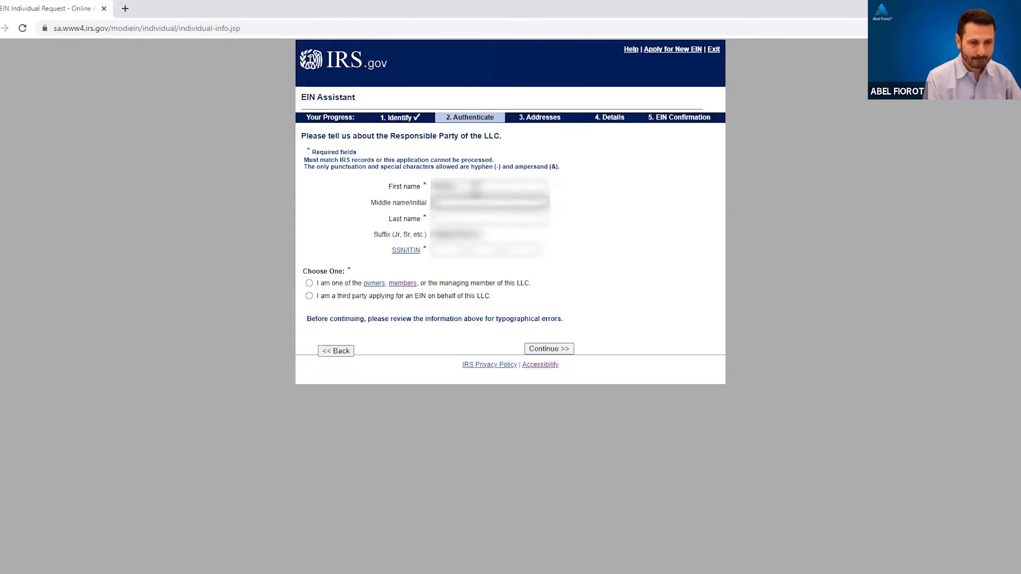
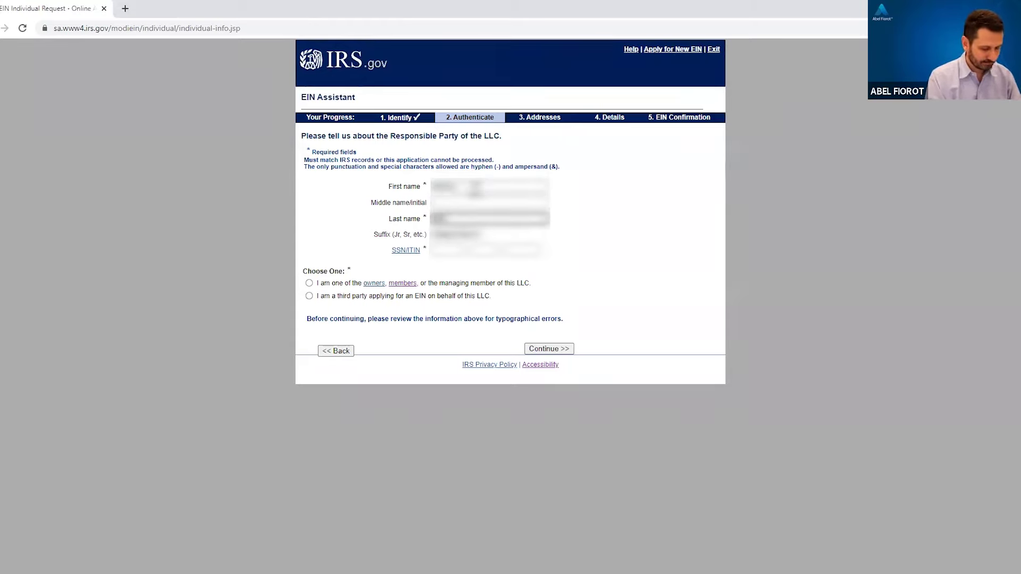
pyautogui.write('Fiorot')
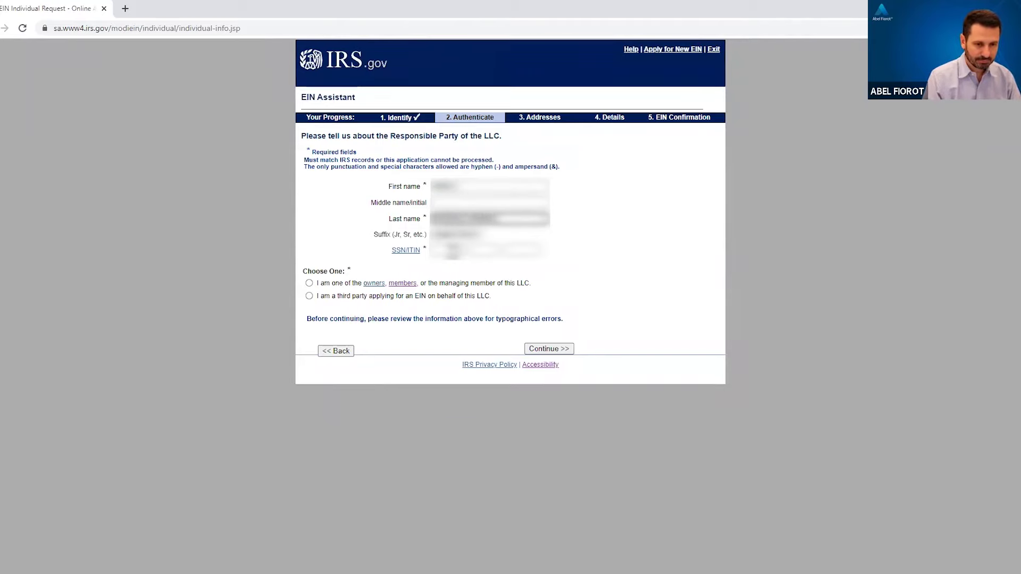
pyautogui.press('Tab')
pyautogui.press('Tab')
pyautogui.write('123')
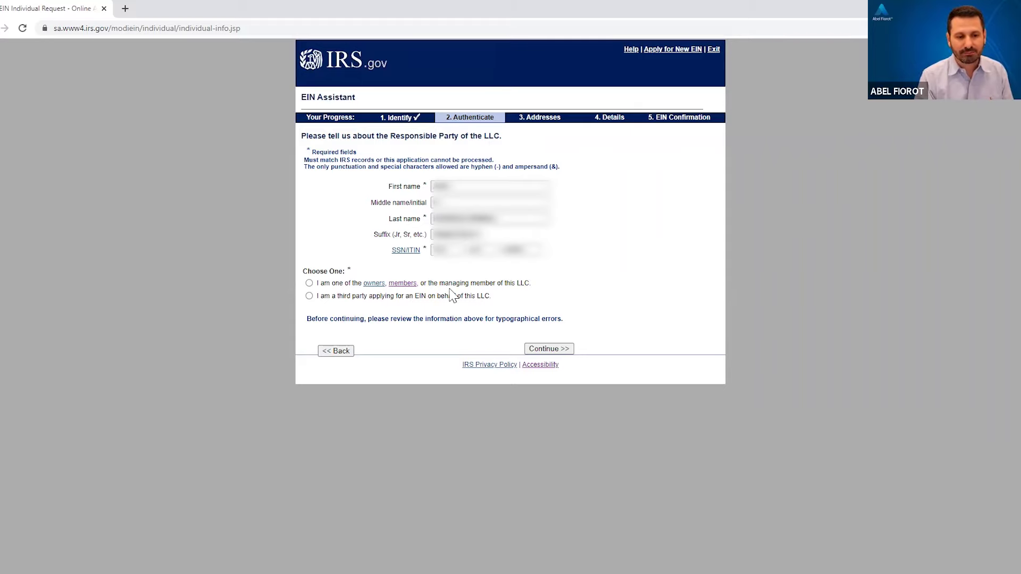
pyautogui.click(309, 282)
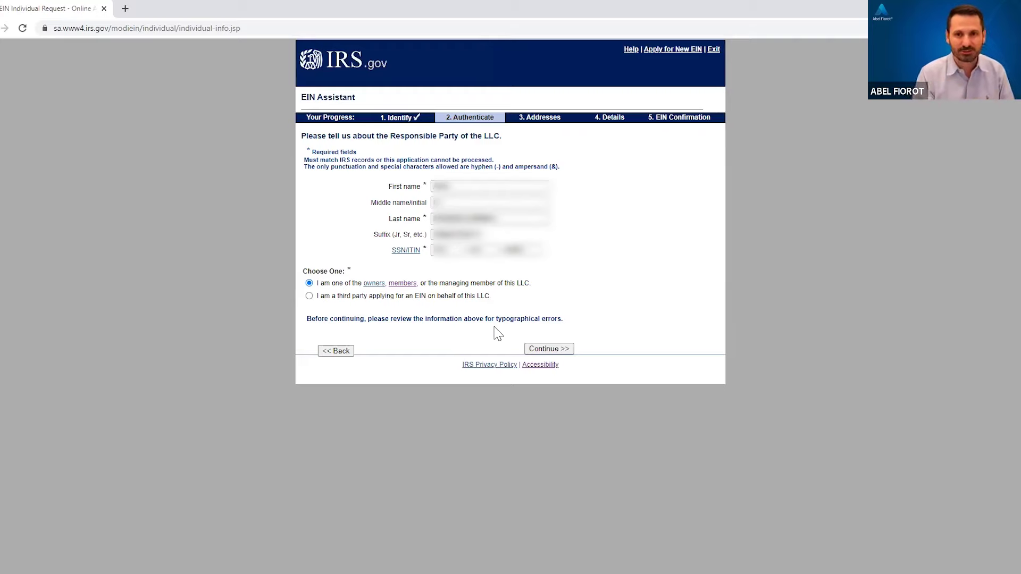
pyautogui.click(543, 352)
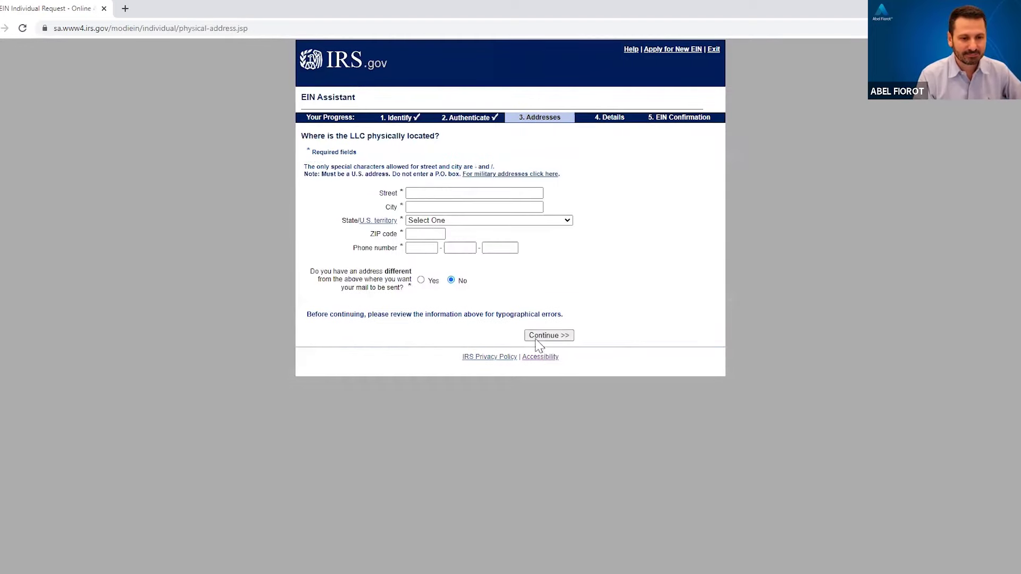
# Step: Enter the LLC's street address, city, ZIP code and phone number, then submit the address
pyautogui.click(427, 194)
pyautogui.click(427, 194)
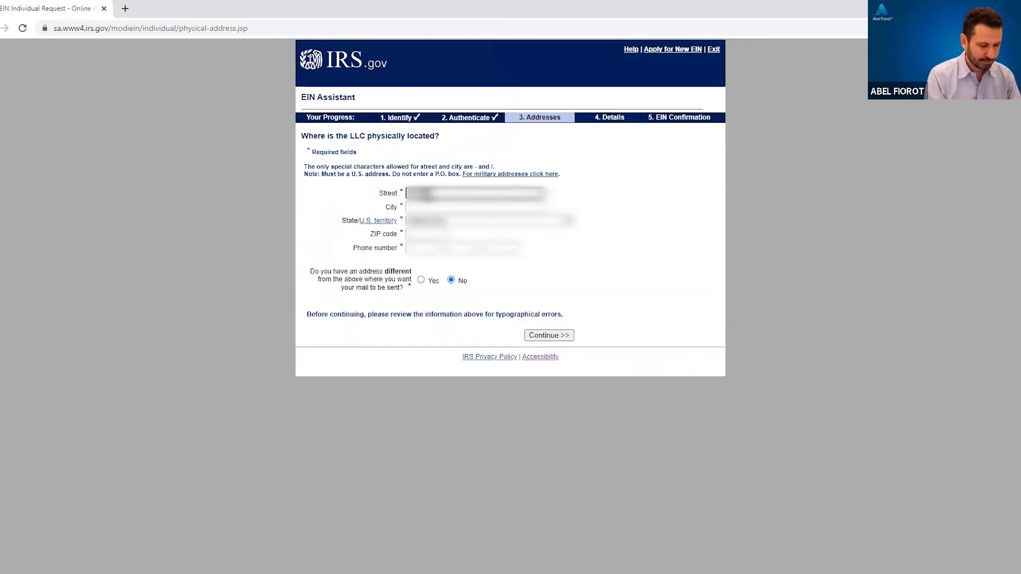
pyautogui.write('Main Street')
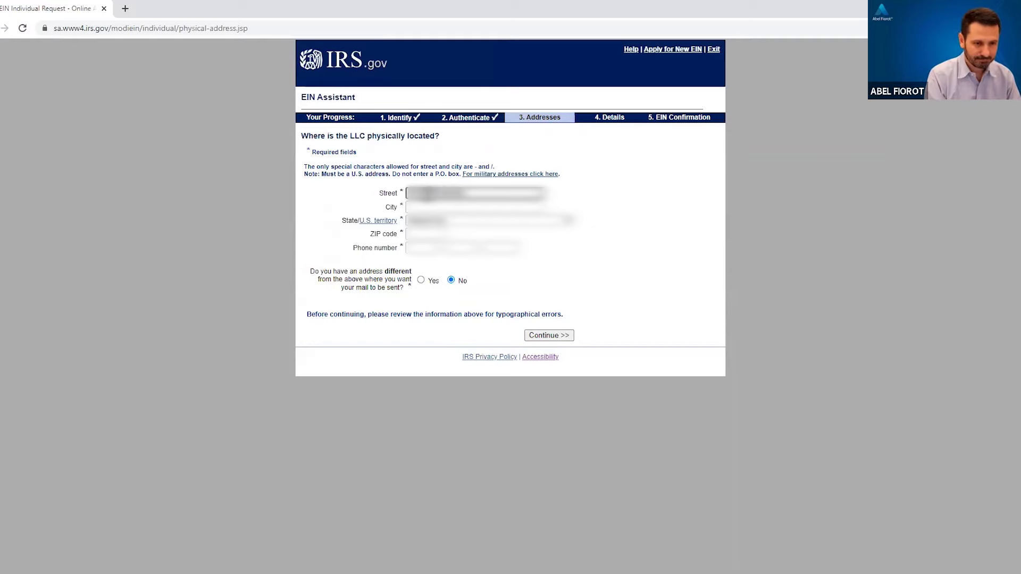
pyautogui.write(' Suite 1 100')
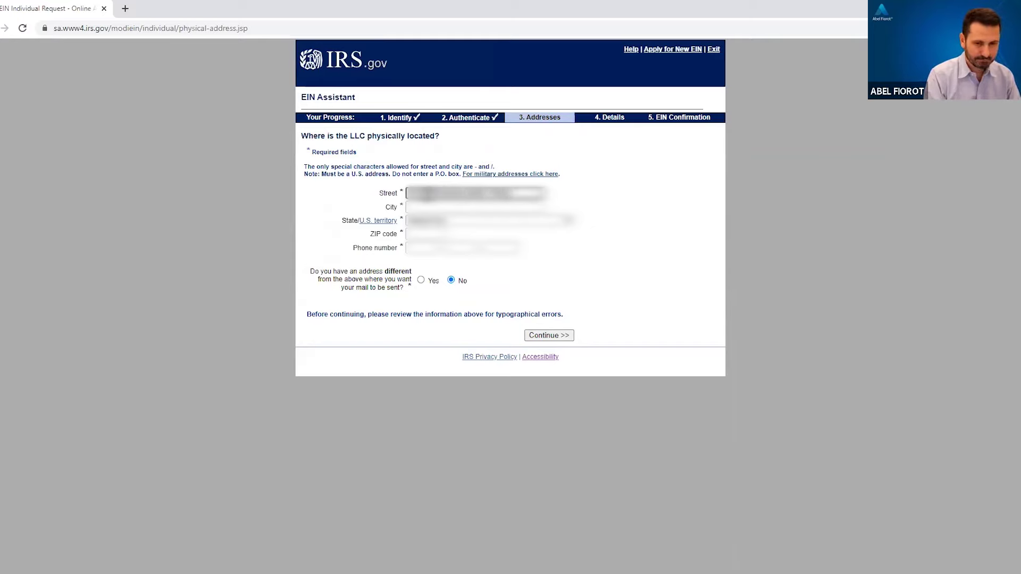
pyautogui.press('Tab')
pyautogui.write('San Francisco')
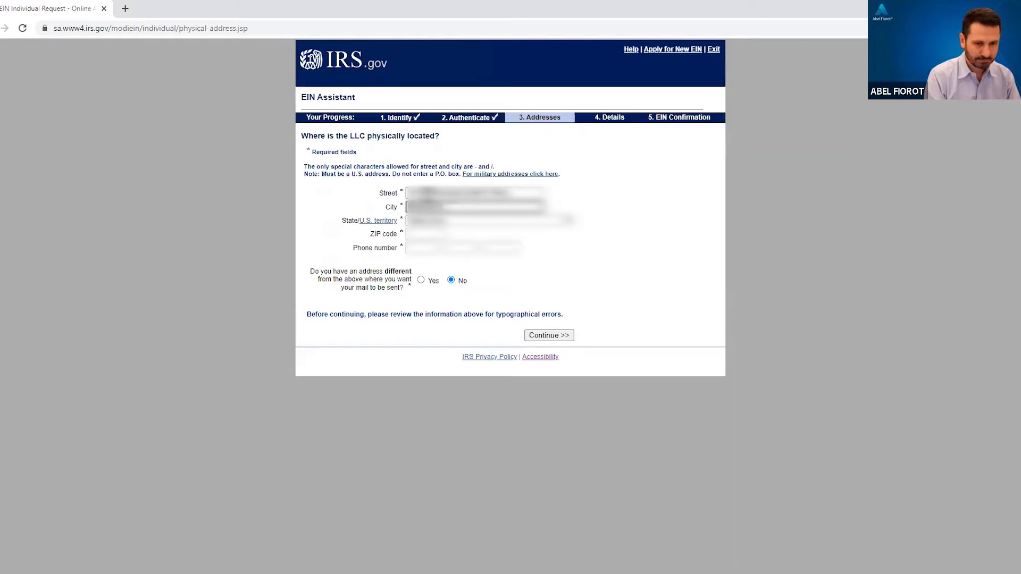
pyautogui.press('Tab')
pyautogui.press('Tab')
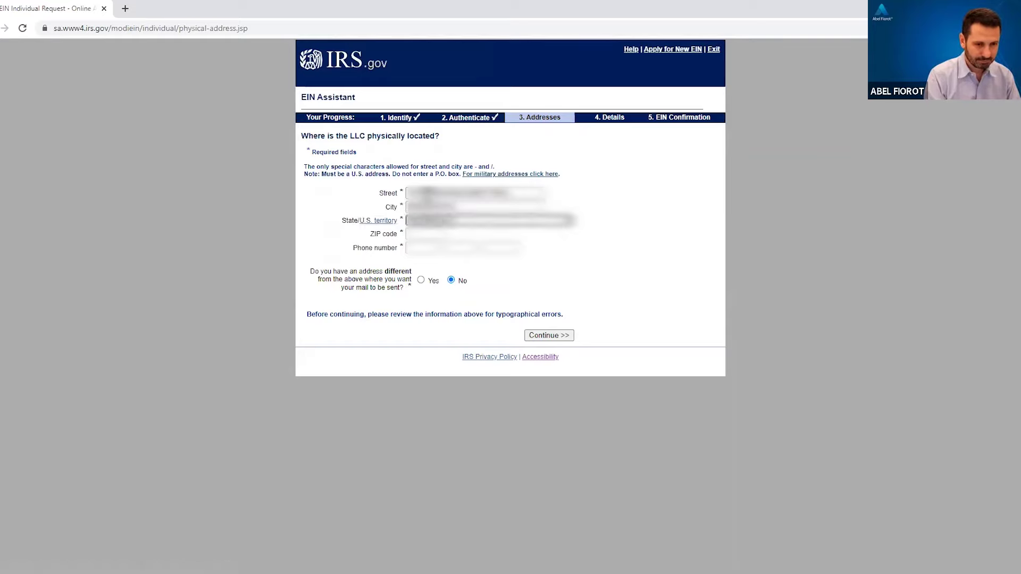
pyautogui.press('Tab')
pyautogui.write('94105')
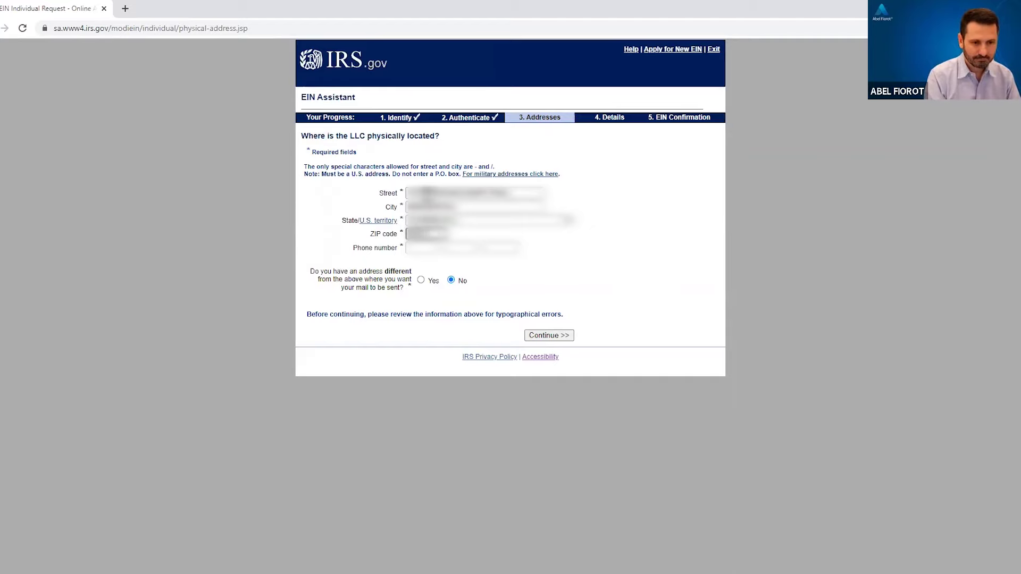
pyautogui.click(434, 263)
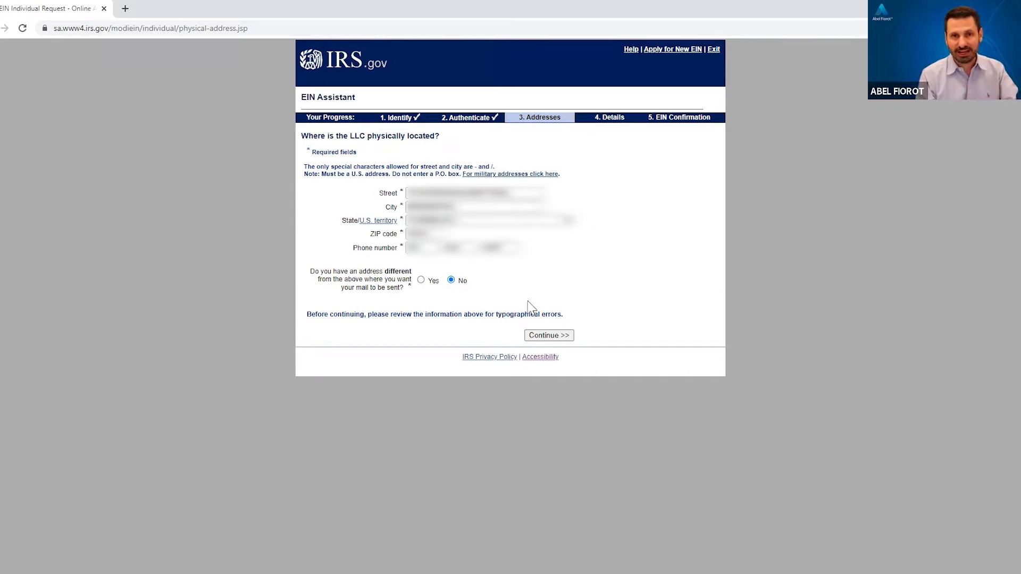
pyautogui.click(548, 337)
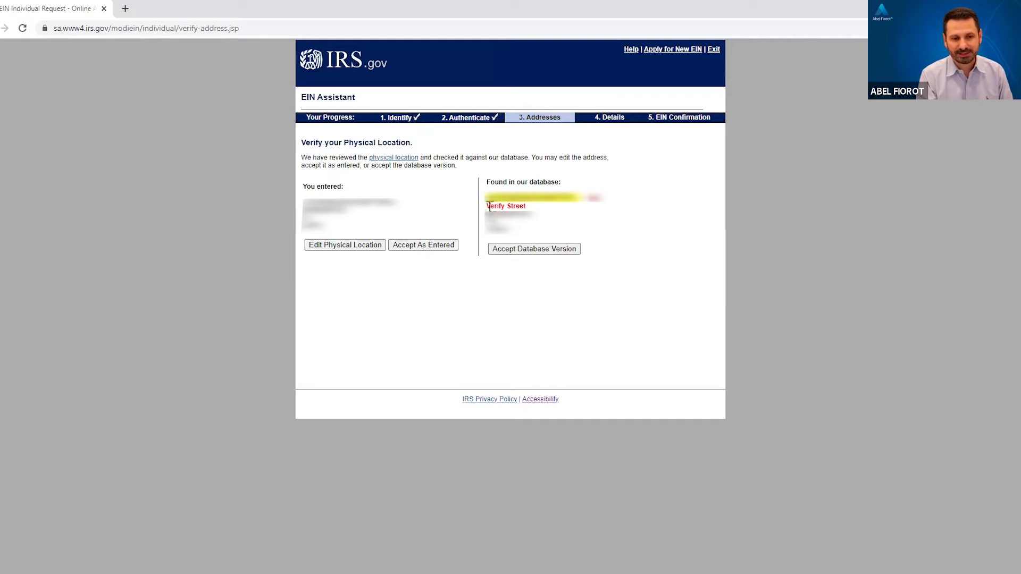
# Step: Accept the database version of the address and go to the LLC's Legal name field
pyautogui.click(548, 254)
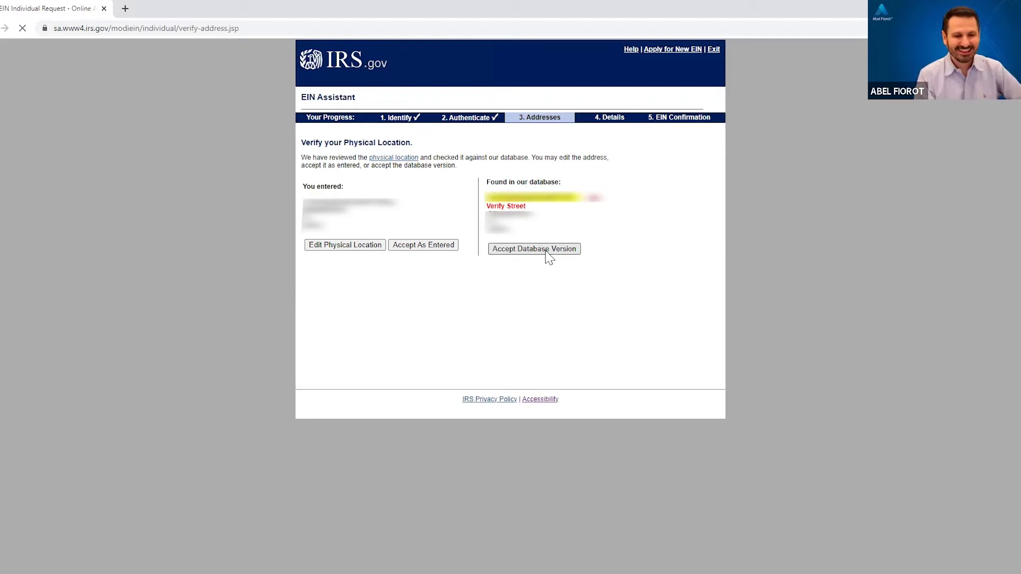
pyautogui.click(492, 195)
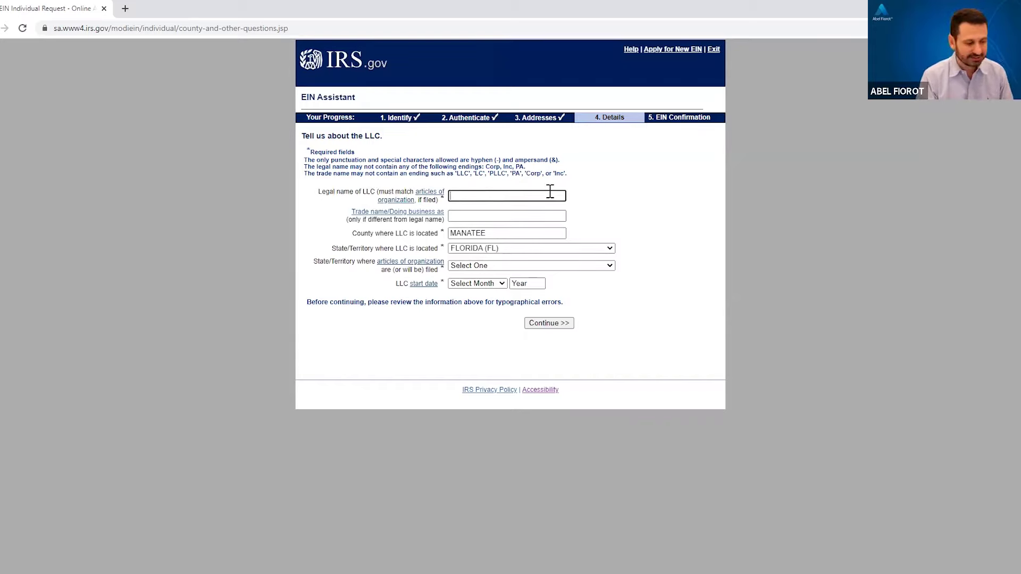
# Step: Enter the LLC's legal name, FLORIDA (FL) as articles filing state, and start date JANUARY 2023
pyautogui.click(513, 195)
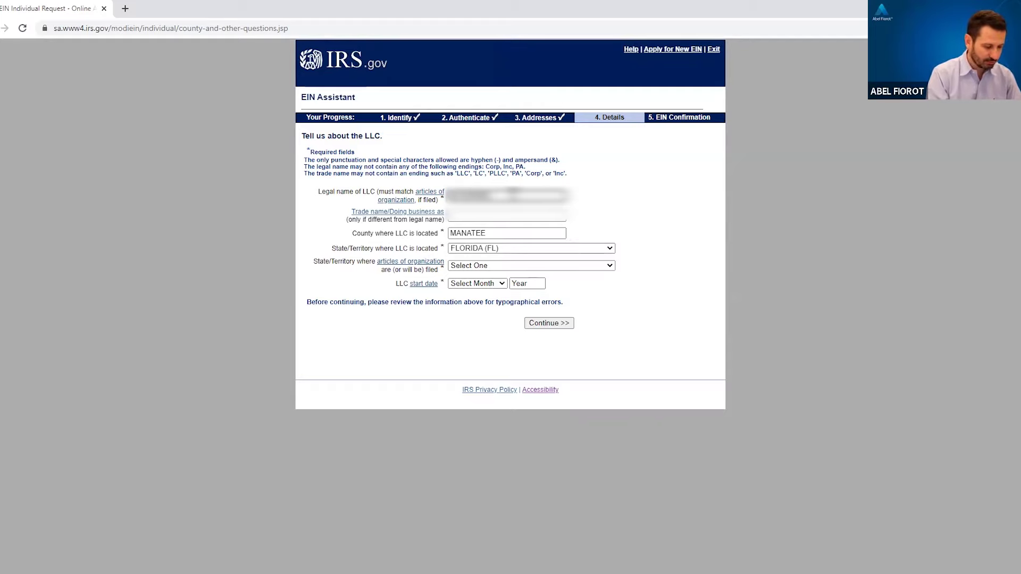
pyautogui.write('unreadable')
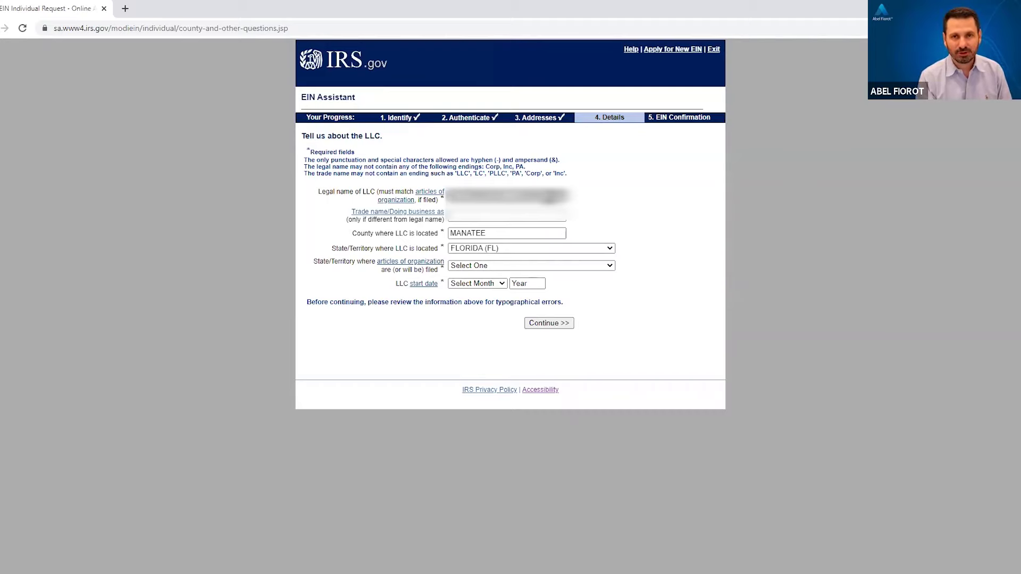
pyautogui.click(499, 232)
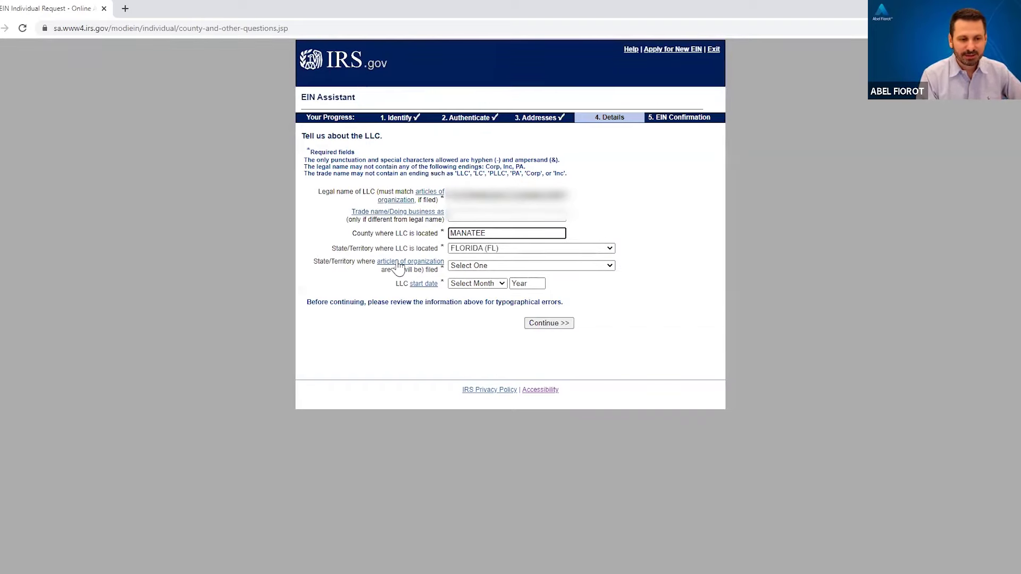
pyautogui.click(609, 265)
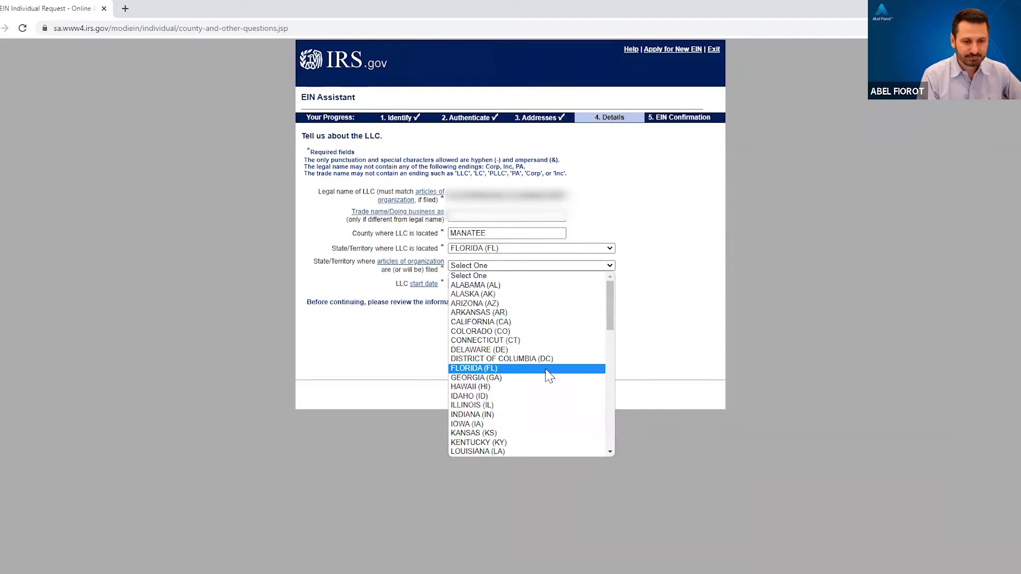
pyautogui.click(518, 266)
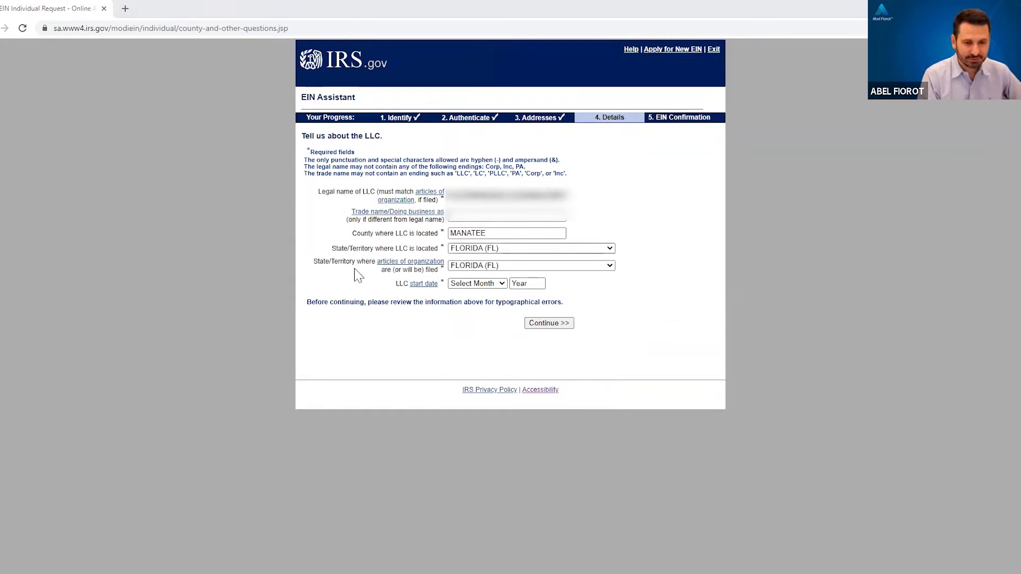
pyautogui.click(502, 284)
pyautogui.click(494, 303)
pyautogui.click(542, 285)
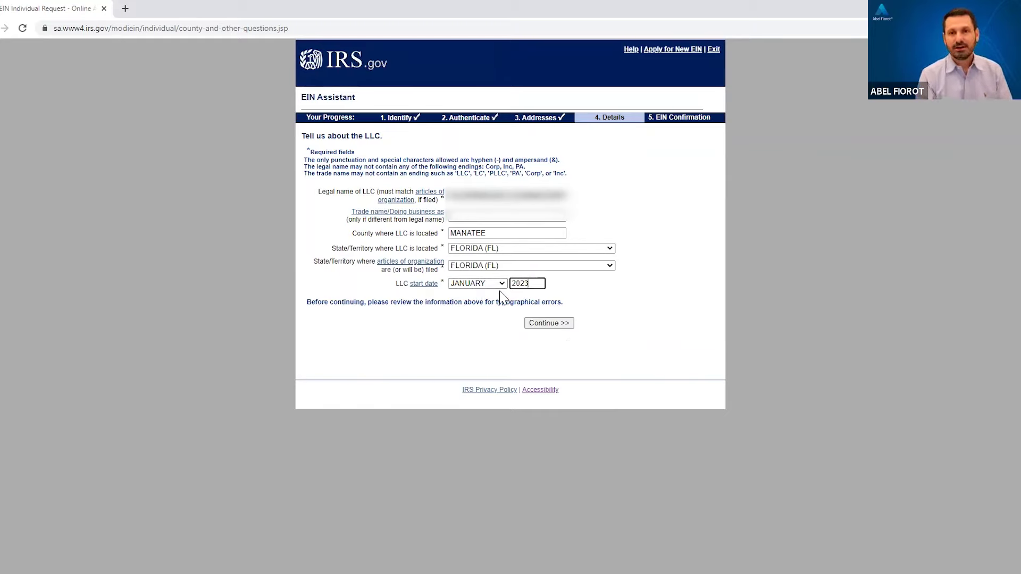
pyautogui.click(558, 325)
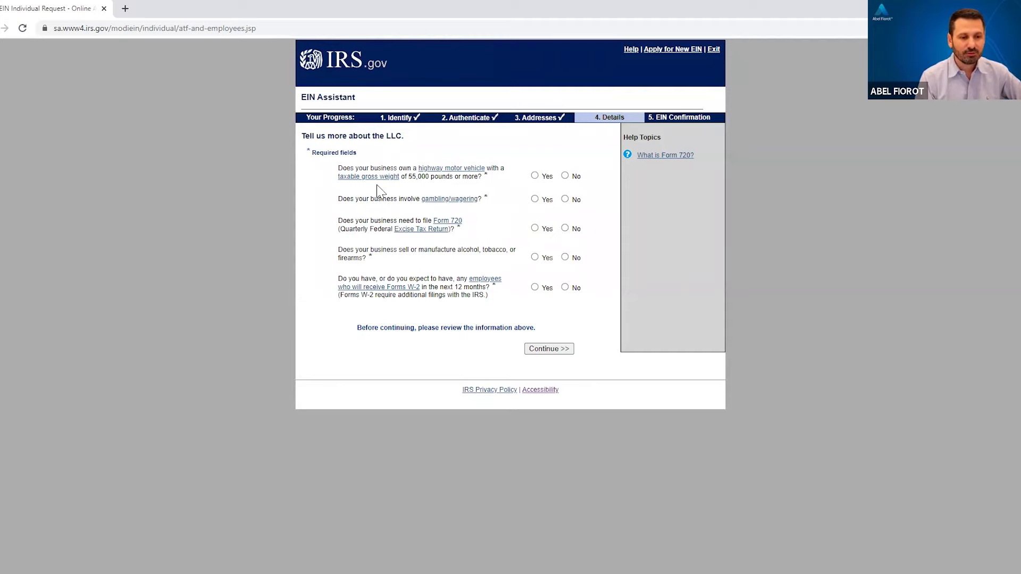
# Step: Answer No to the vehicle, gambling, Form 720, alcohol/tobacco/firearms and W-2 questions
pyautogui.click(564, 176)
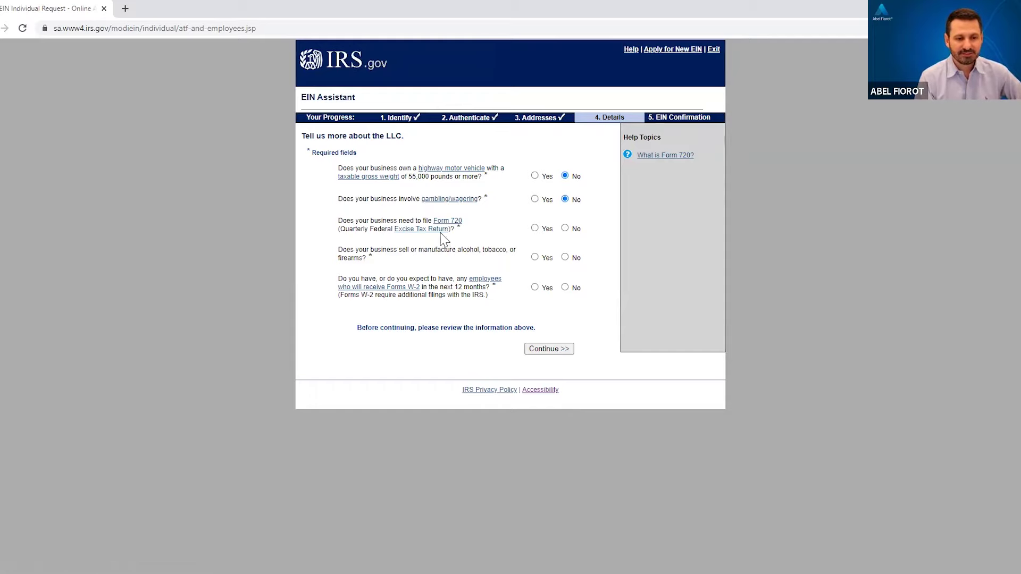
pyautogui.click(570, 232)
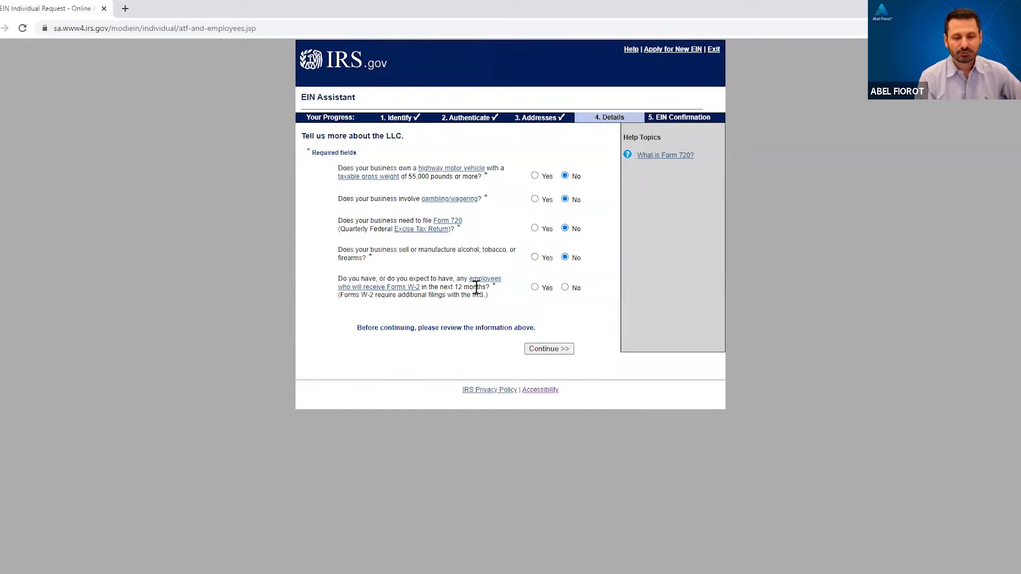
pyautogui.click(565, 287)
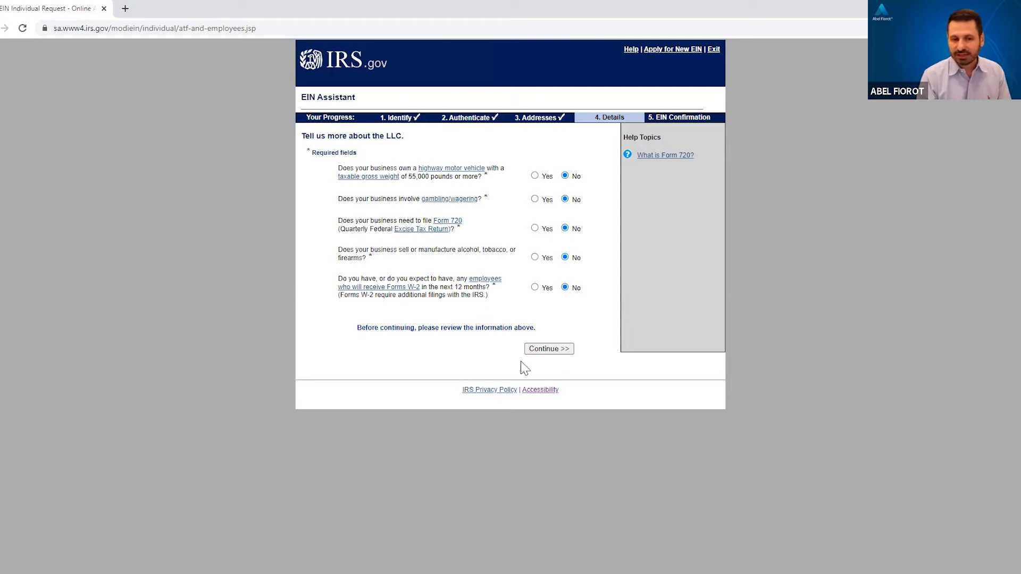
pyautogui.click(550, 349)
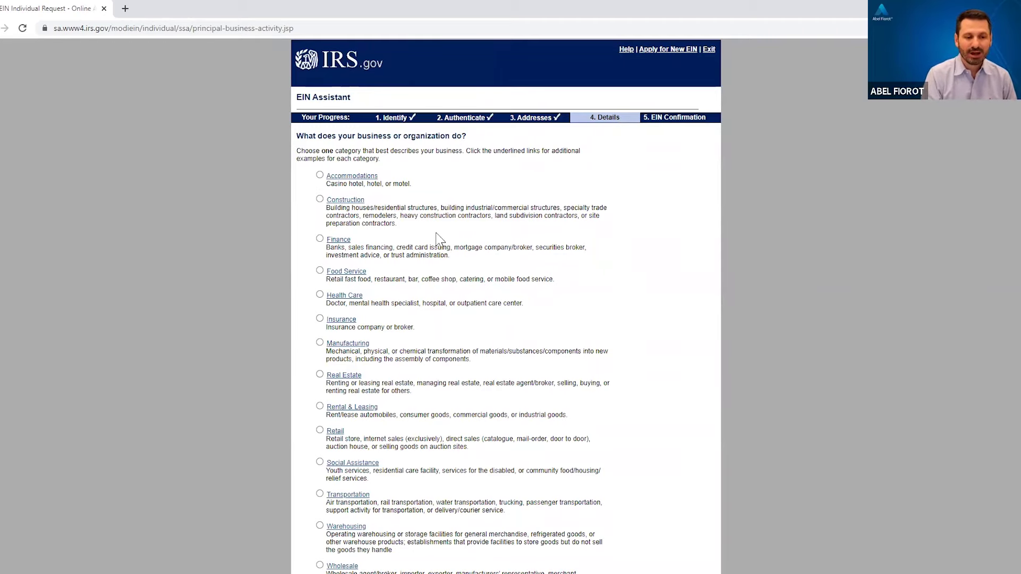
# Step: Choose Other as the business category and submit it
pyautogui.scroll(-1, 460, 247)
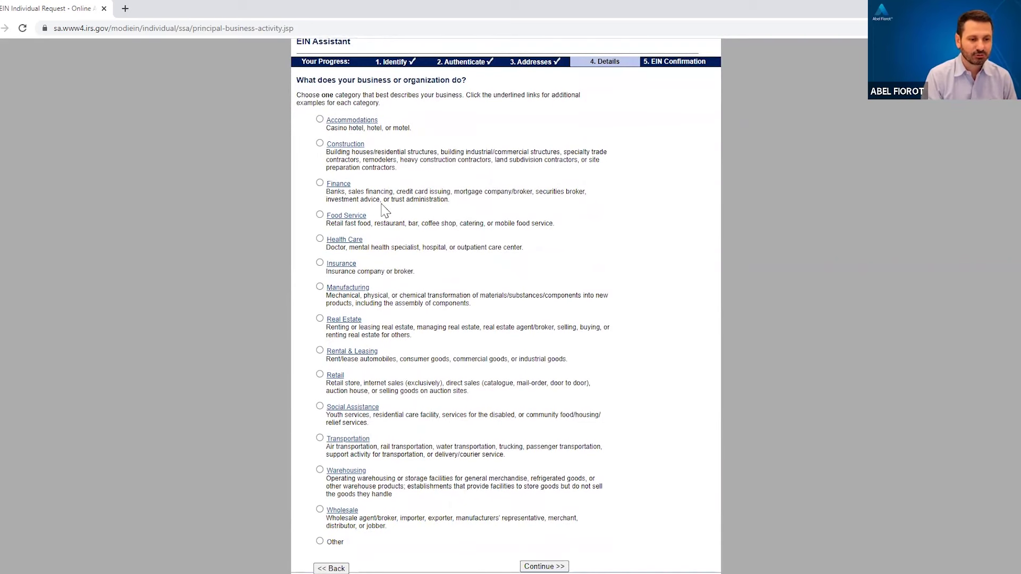
pyautogui.scroll(-1, 386, 240)
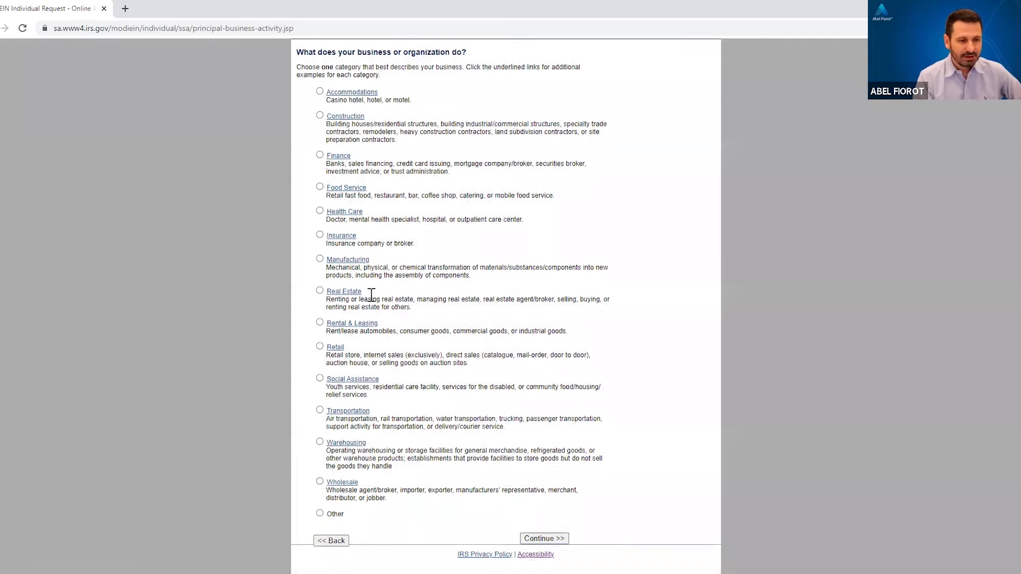
pyautogui.click(320, 510)
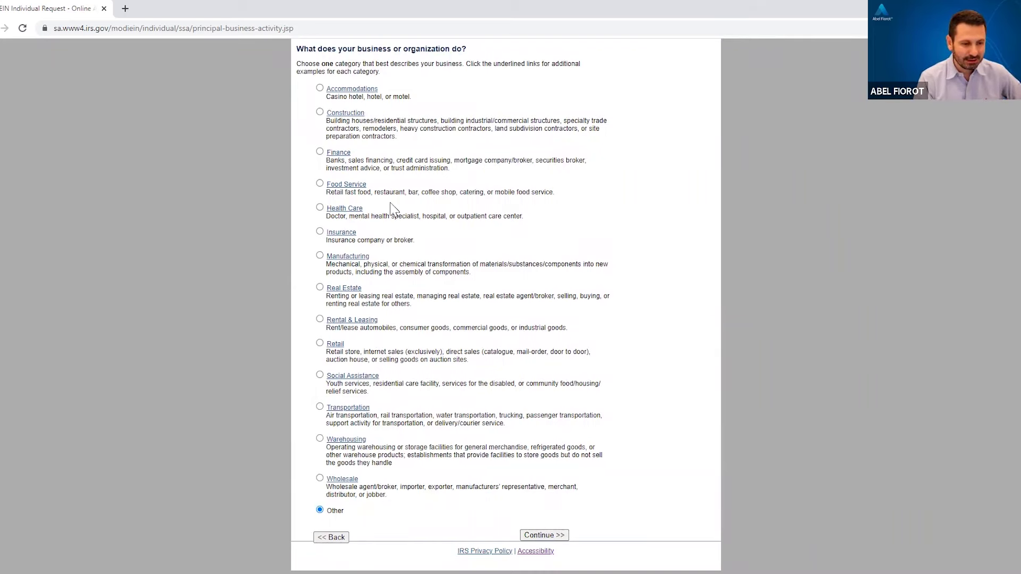
pyautogui.click(547, 534)
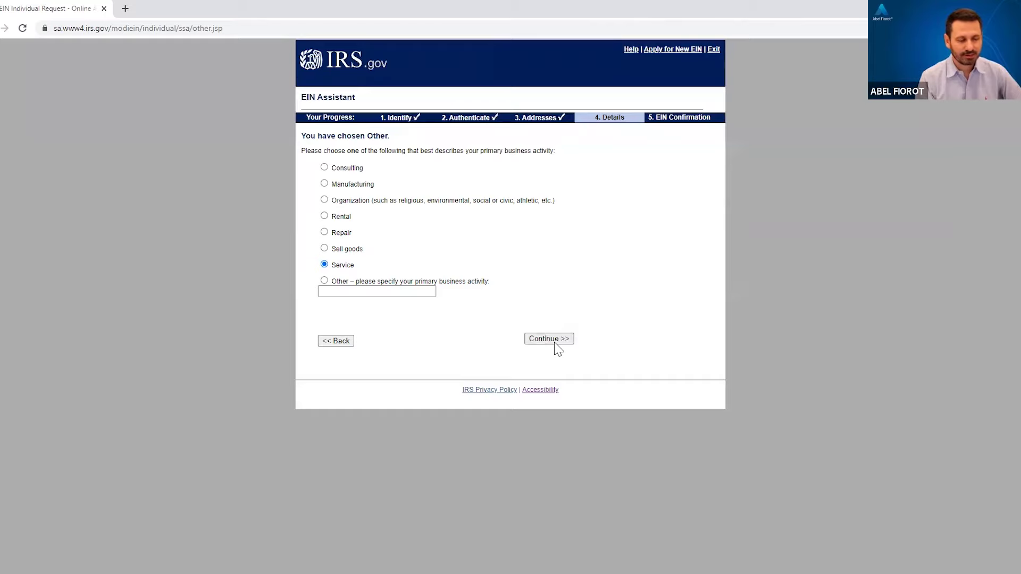
# Step: Enter CLEANING SERVICES as the LLC's primary service and submit the page
pyautogui.click(388, 167)
pyautogui.write('CLEANING SERVICES')
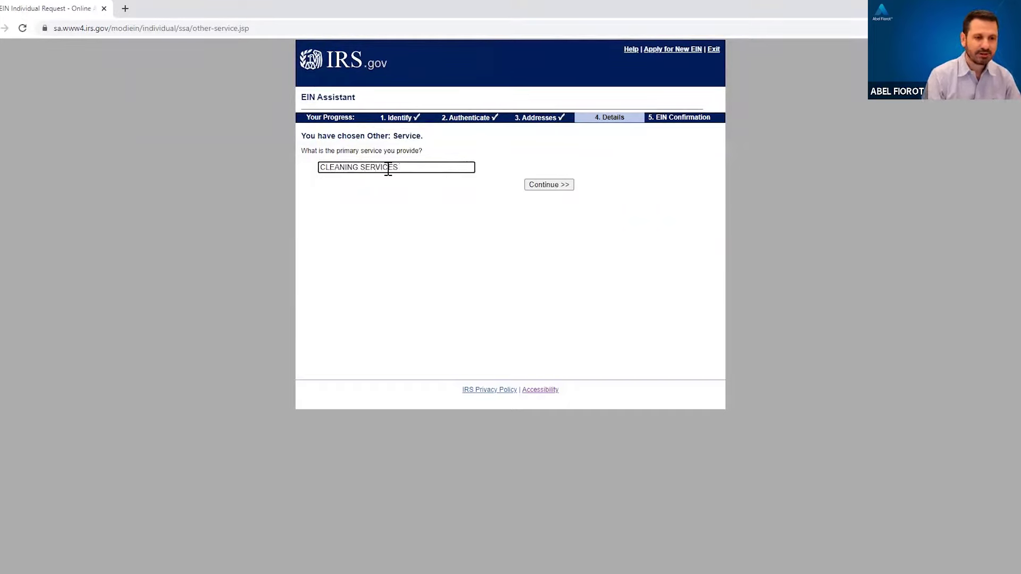
pyautogui.click(555, 189)
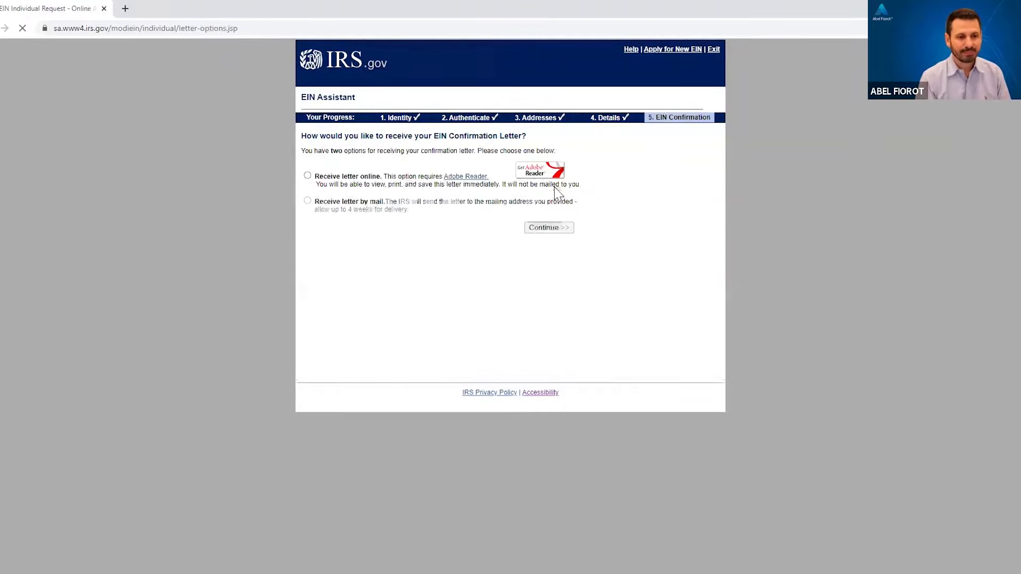